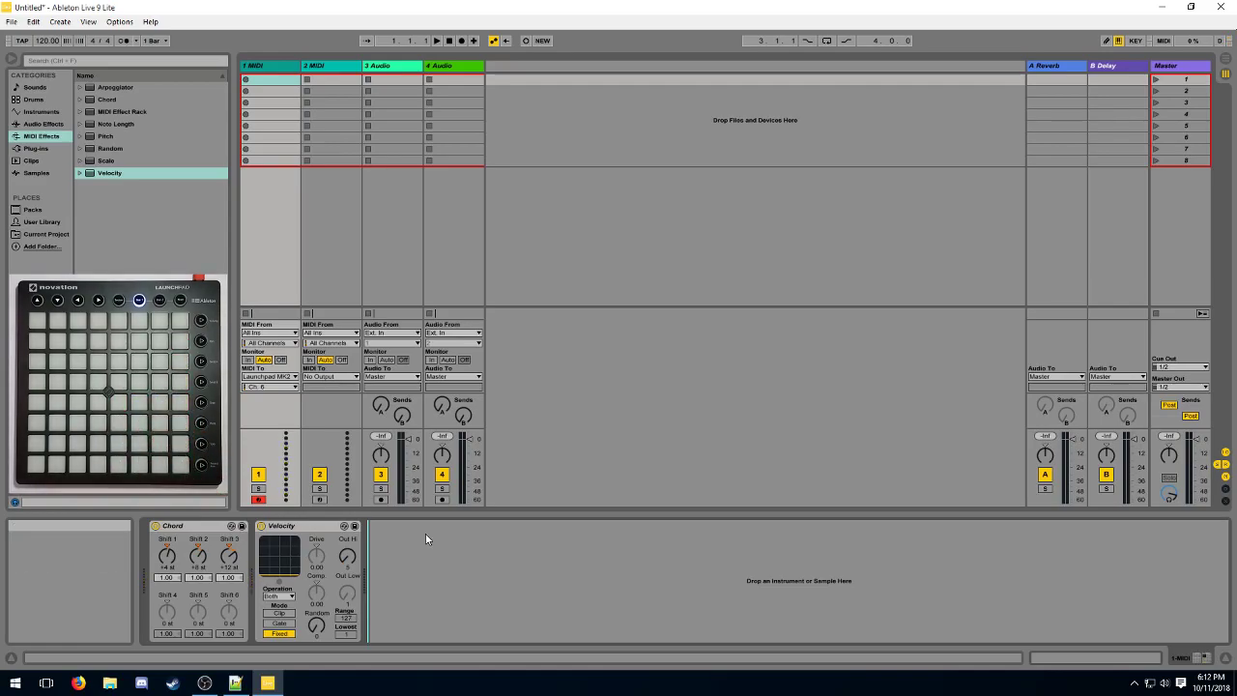
Group Chord and Velocity with Ctrl+G into one MIDI Effect Rack and delete the leftover empty rack
click(136, 112)
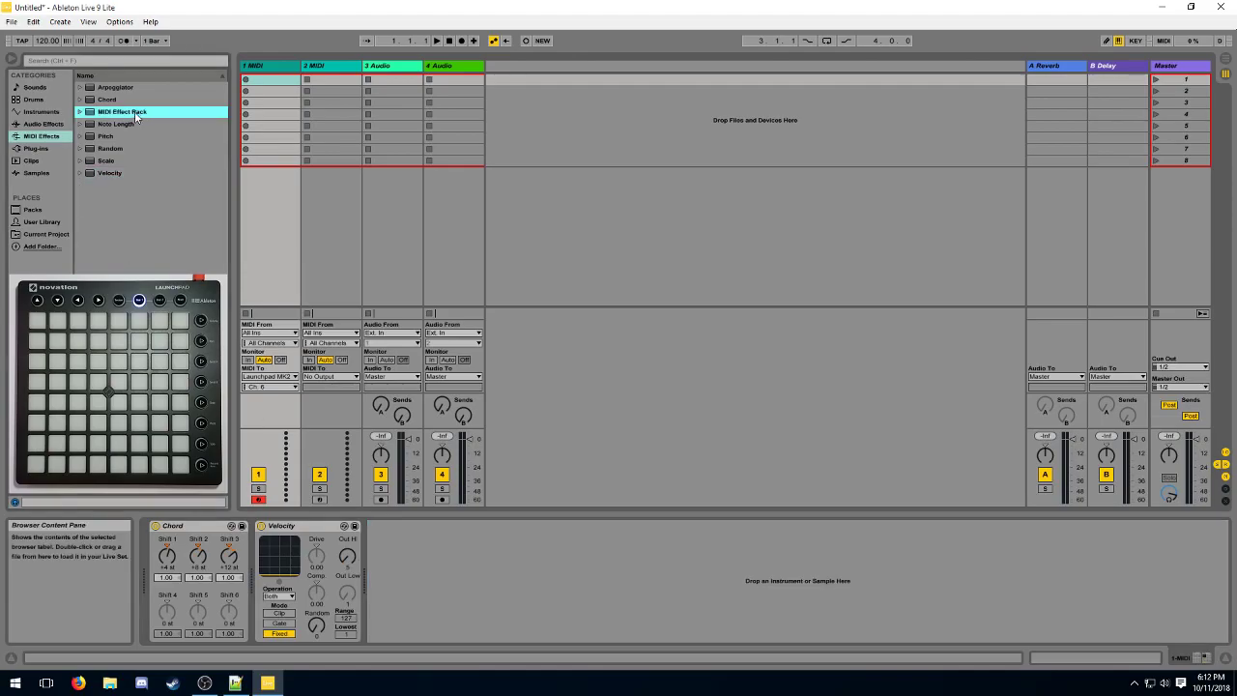
drag(151, 187, 218, 563)
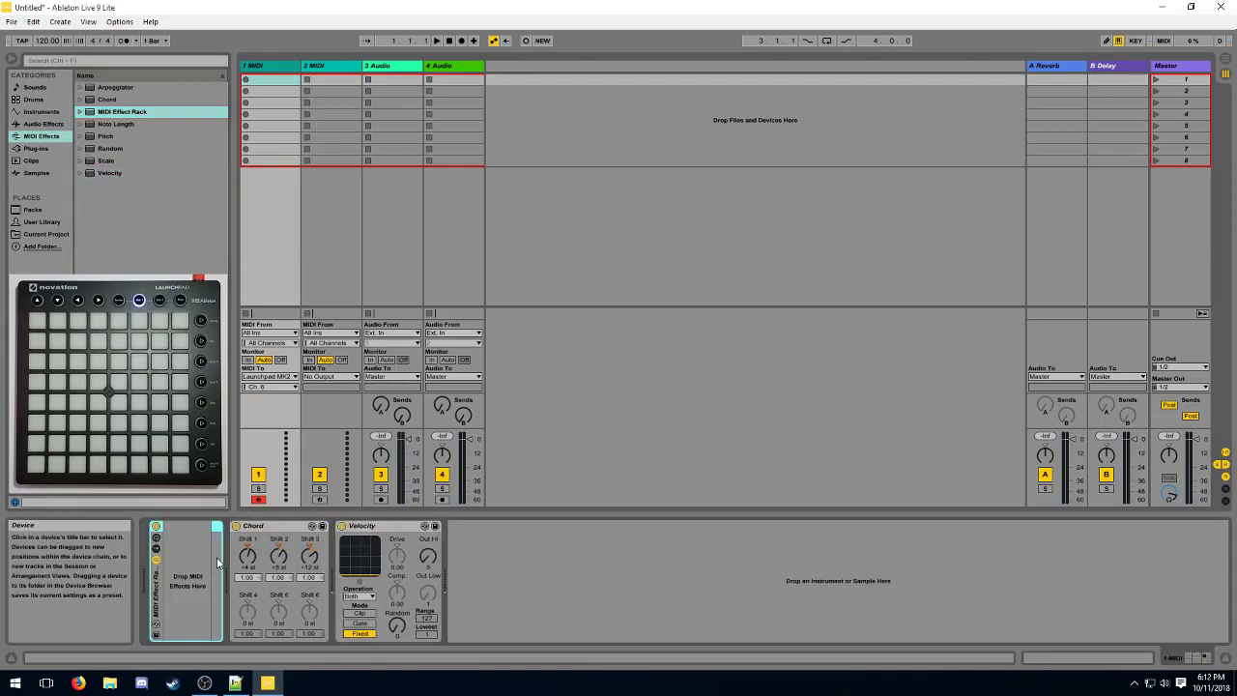
click(261, 525)
shift+click(376, 527)
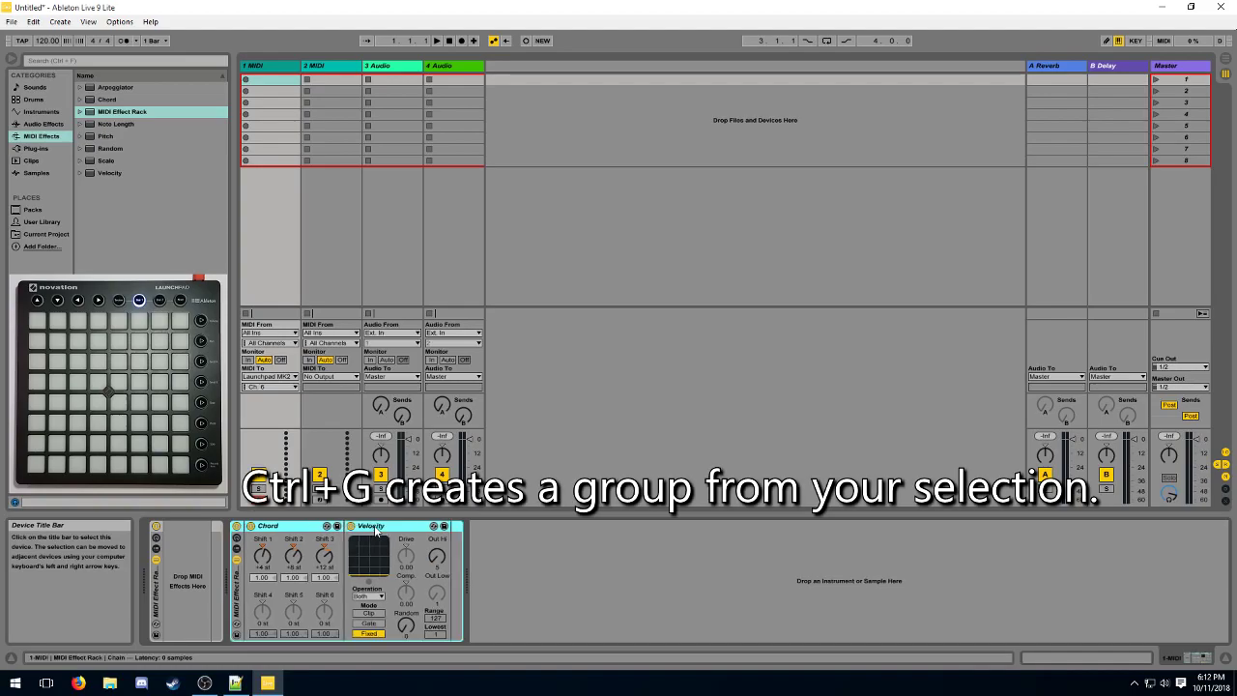
key(ctrl+g)
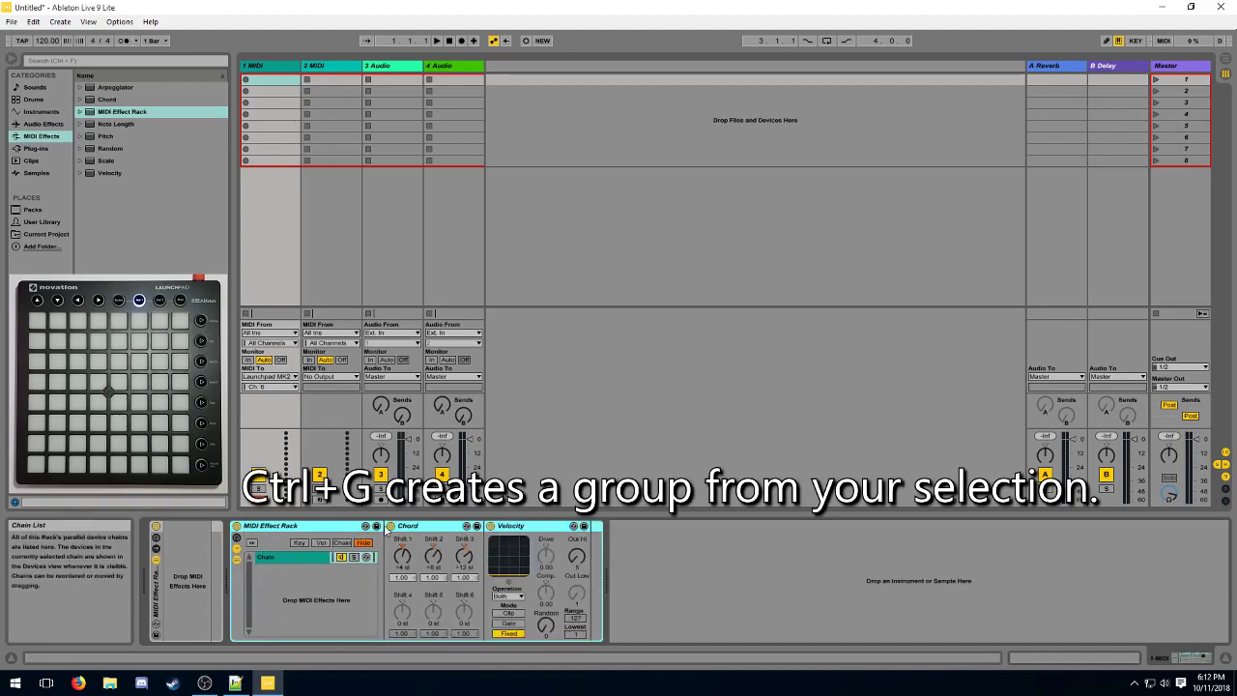
click(157, 587)
key(Delete)
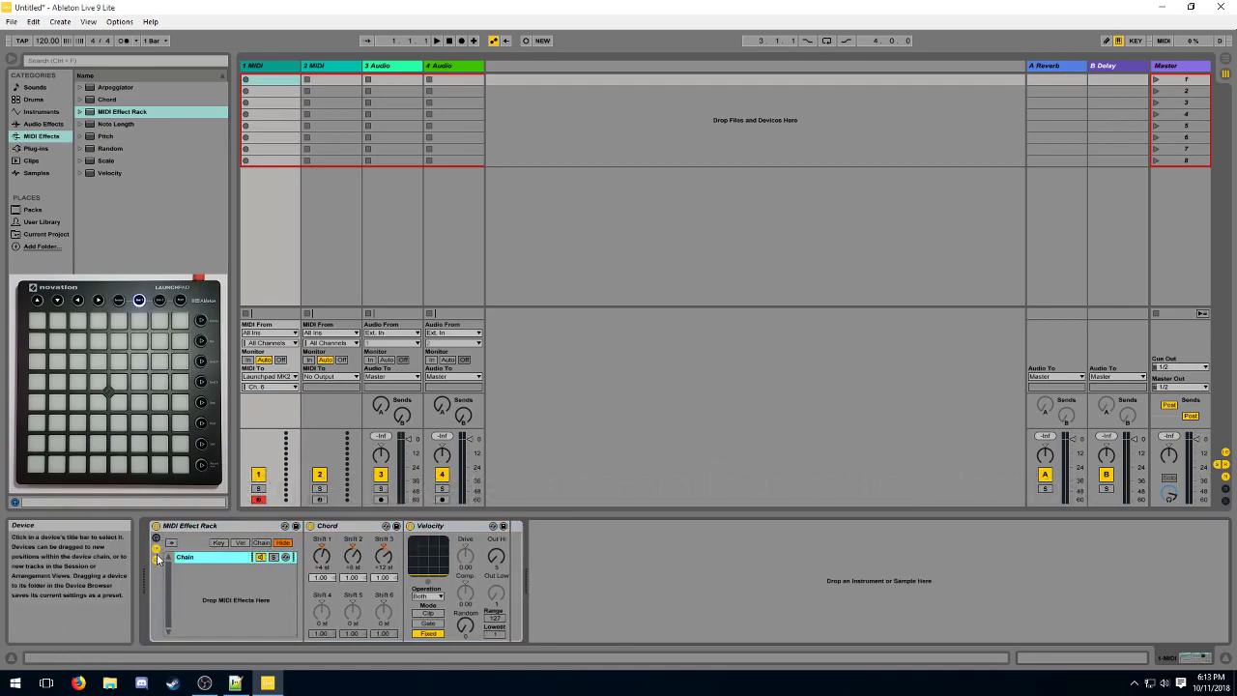
Toggle the rack's chain list off and back on, then show its Key zone editor
click(157, 559)
click(157, 559)
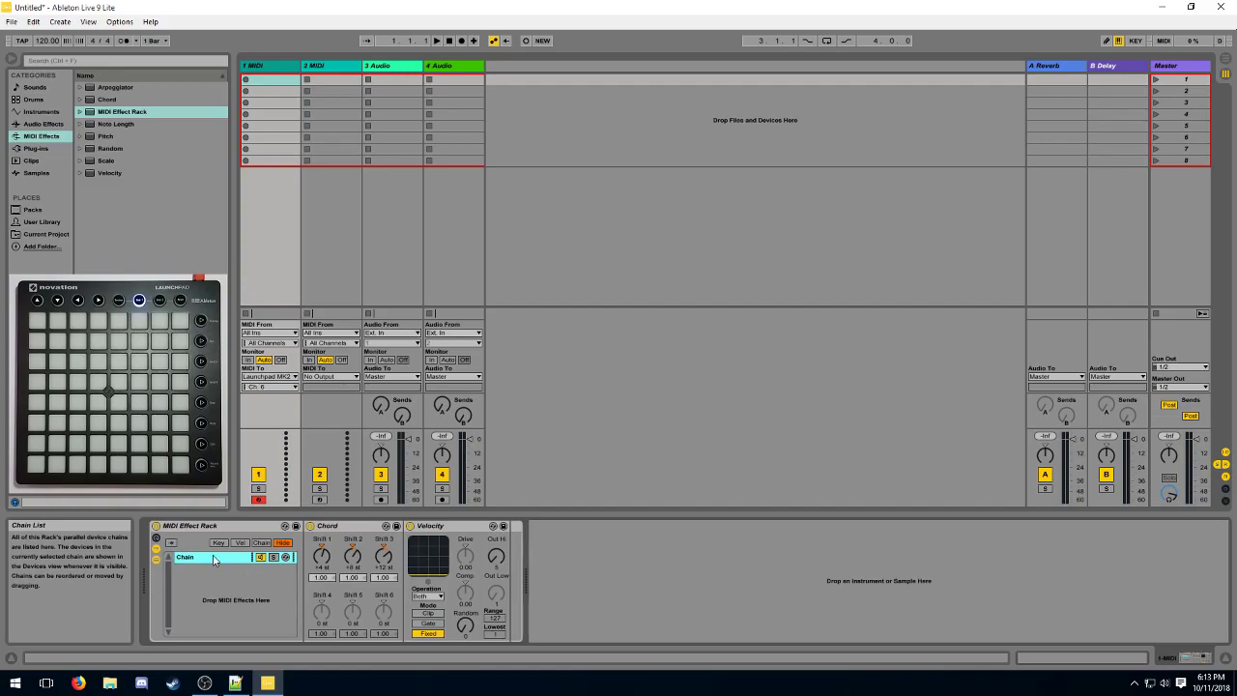
click(219, 542)
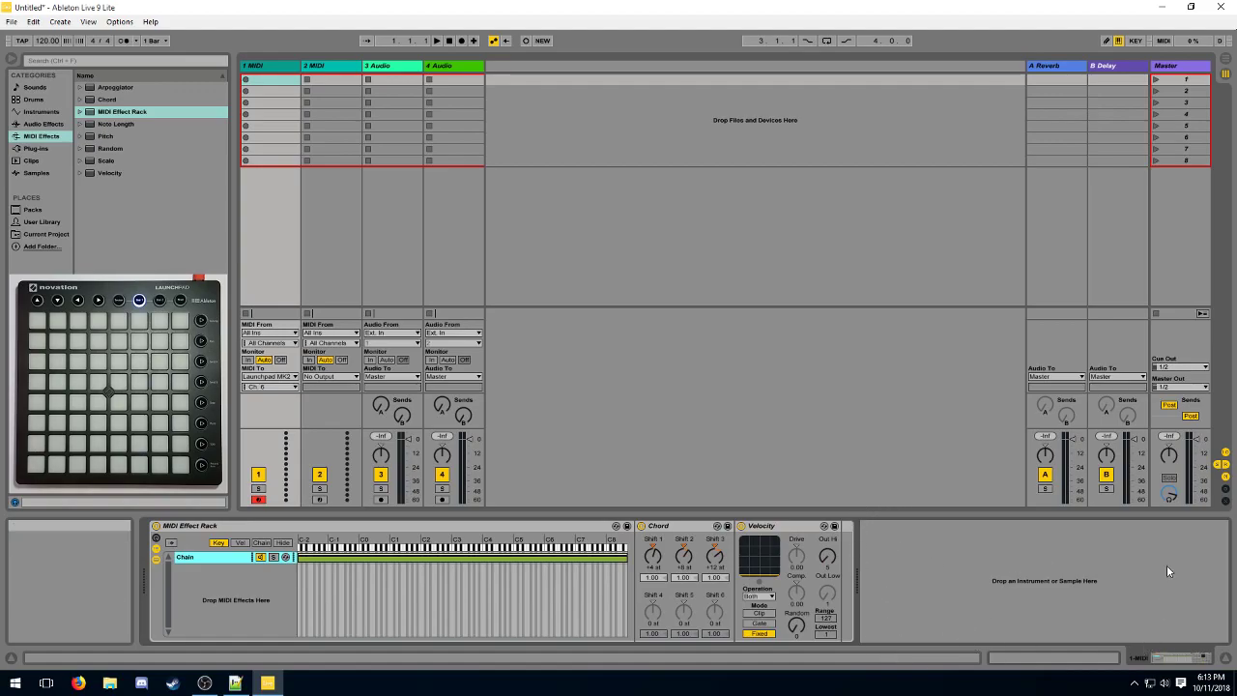
Create a second chain in the rack and drop Chord and Velocity effects into it
right_click(238, 577)
click(265, 624)
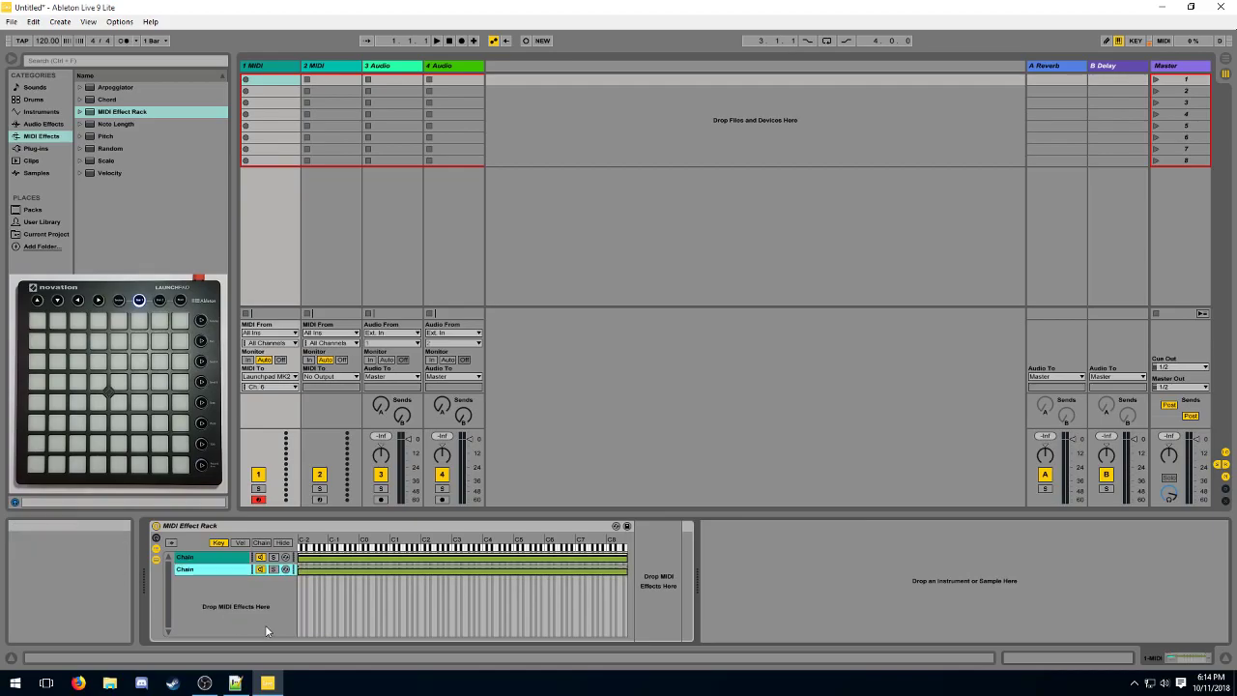
click(228, 561)
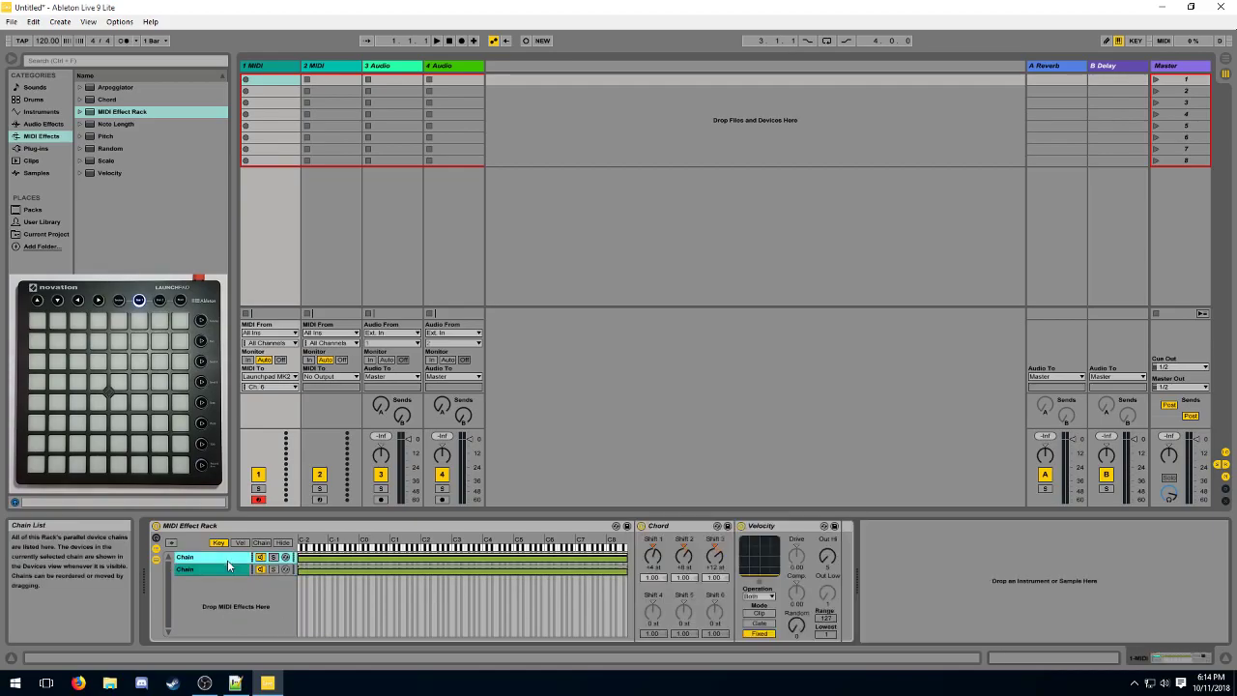
click(228, 568)
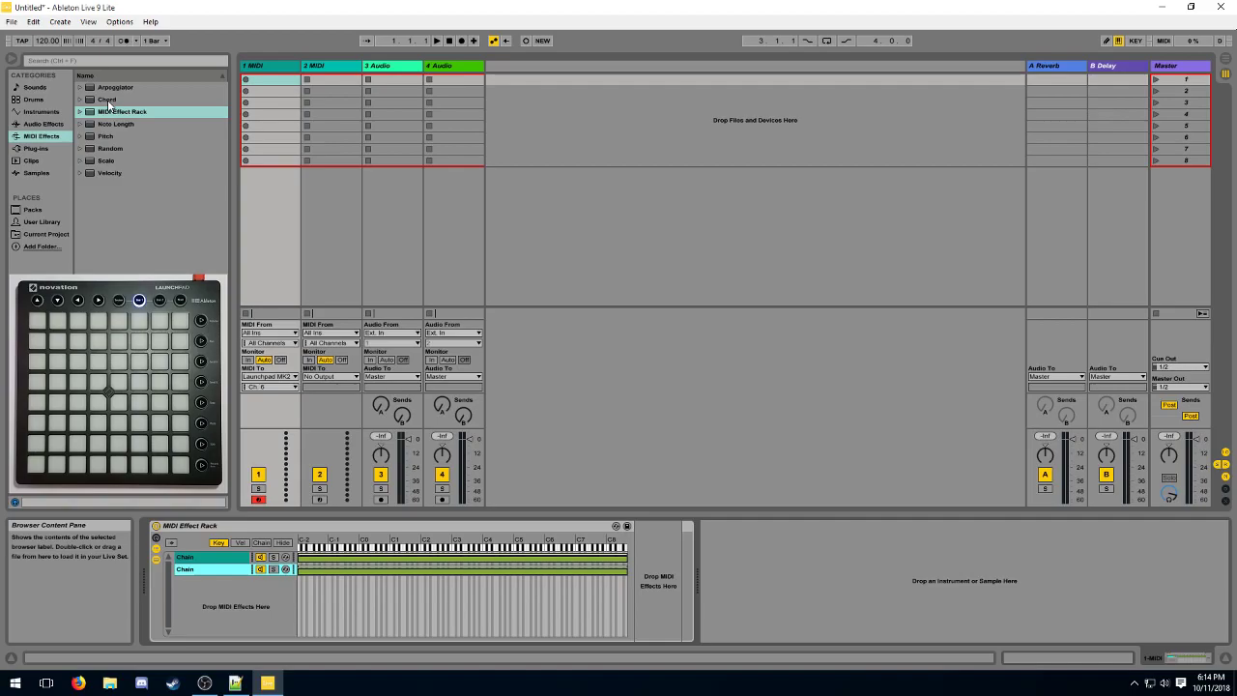
drag(106, 99, 670, 553)
drag(110, 173, 773, 575)
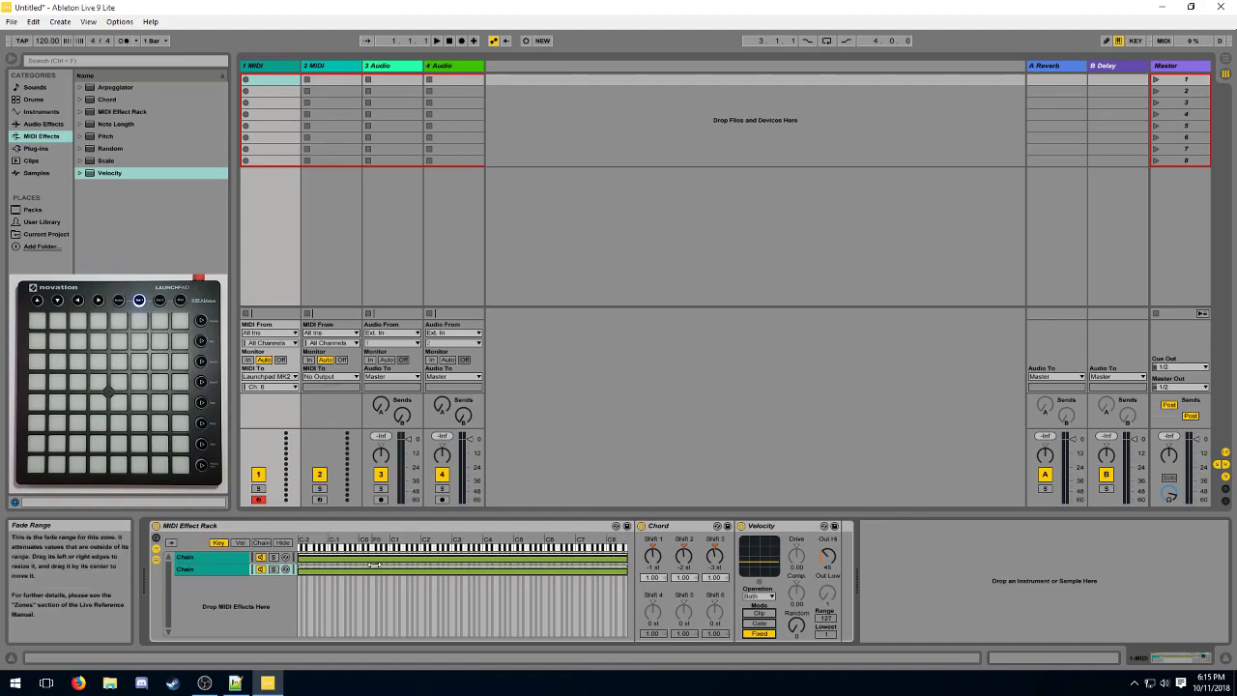
Deactivate the second chain and drag both of the first chain's key zone edges to C1
click(216, 560)
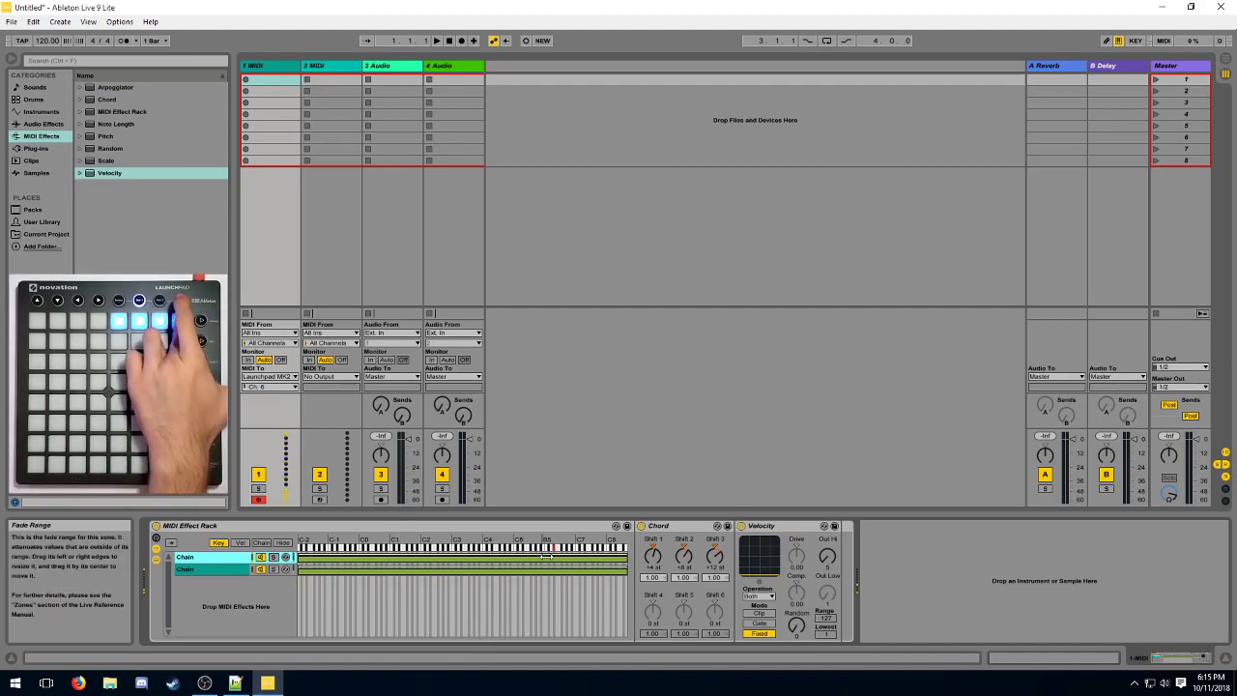
click(262, 569)
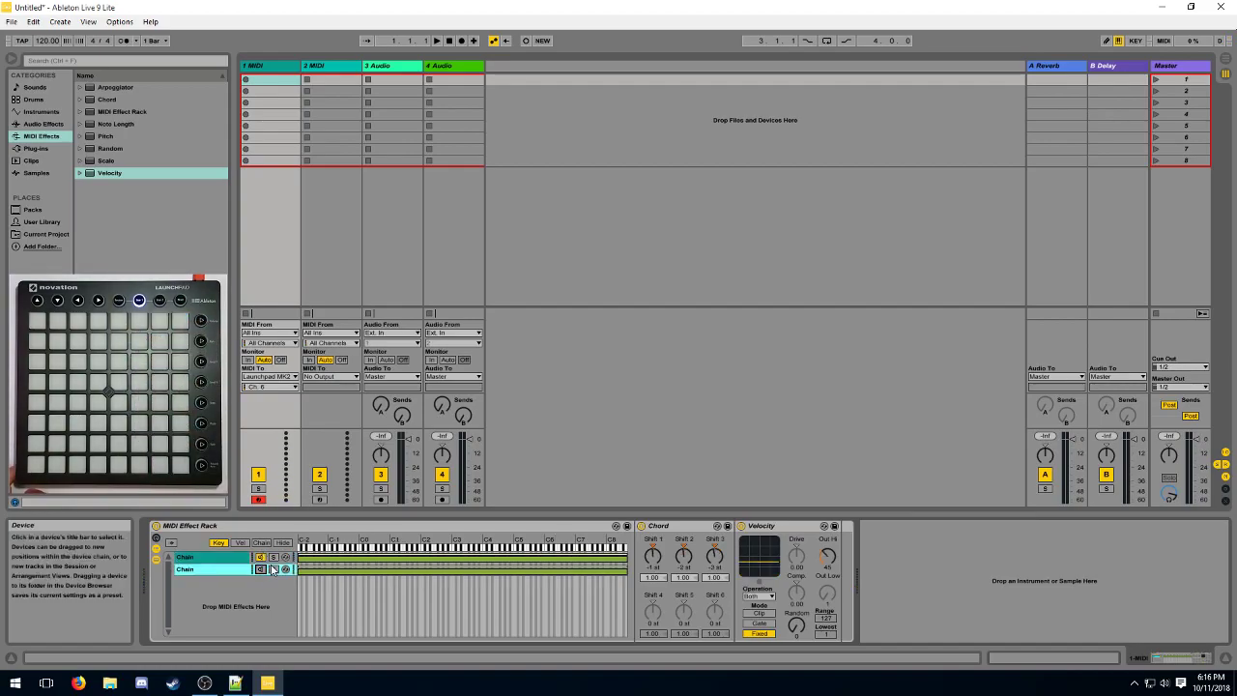
click(280, 555)
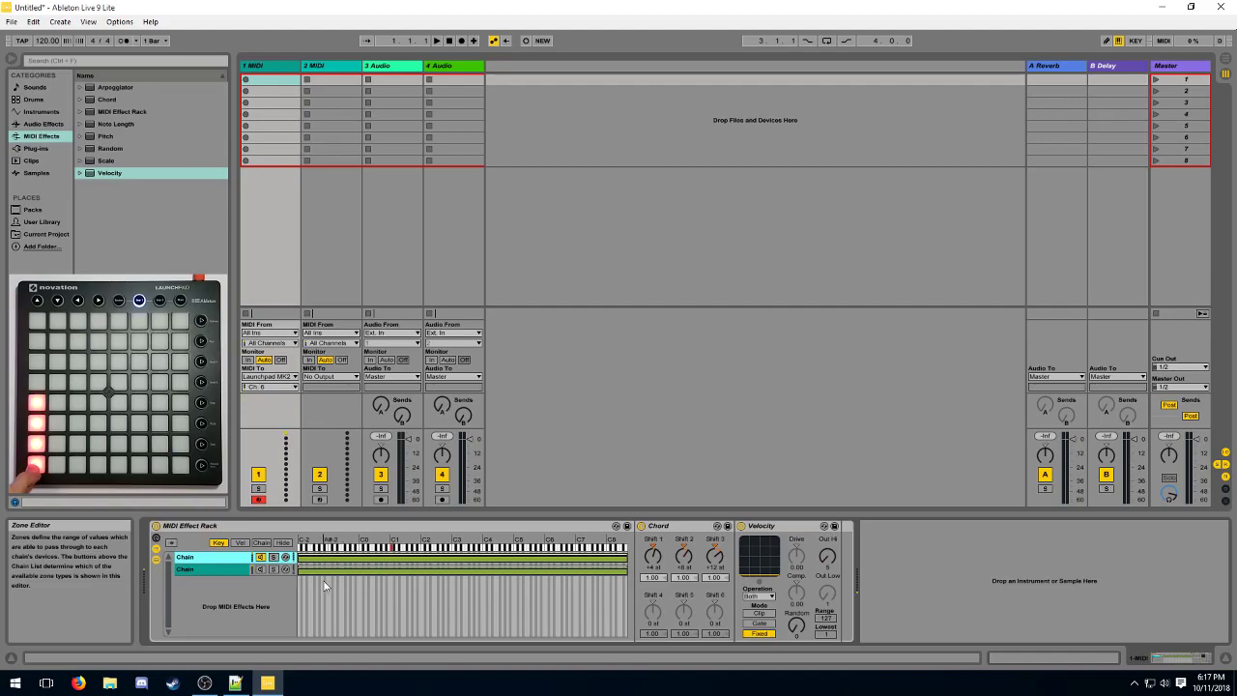
drag(626, 557, 392, 562)
drag(300, 558, 392, 559)
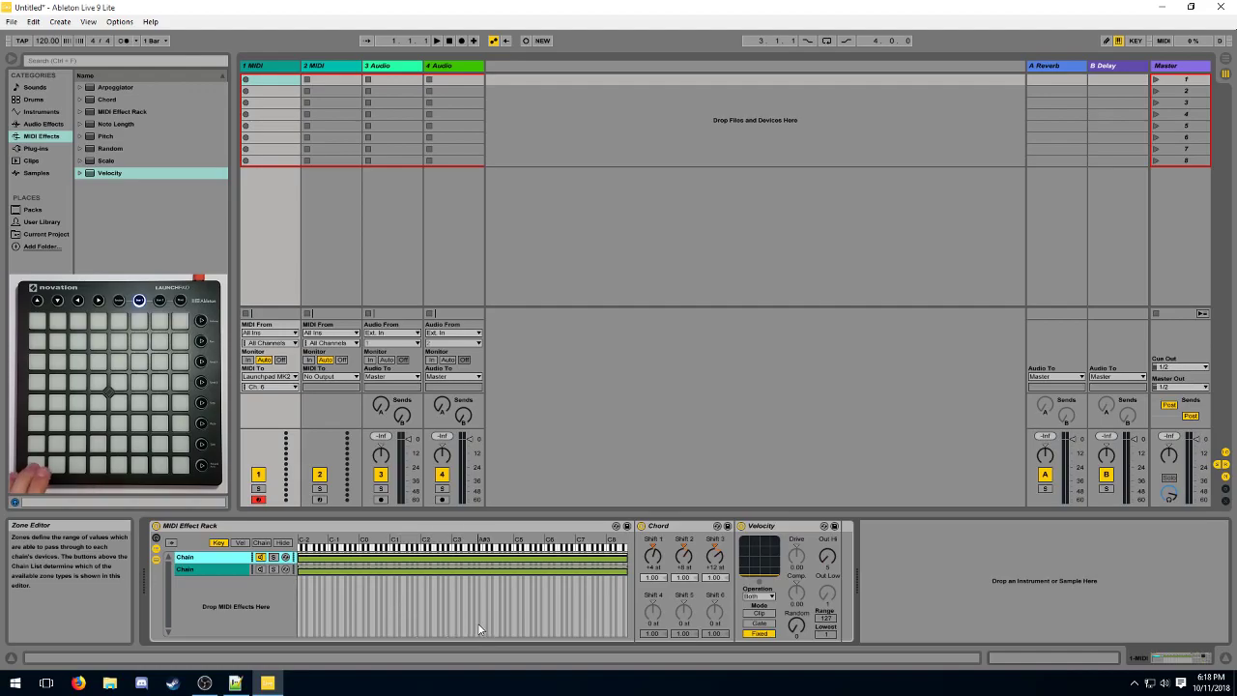
Stretch the first chain's key zone upward from C1 and move the second chain's zone to roughly C4–C5
drag(393, 561, 395, 634)
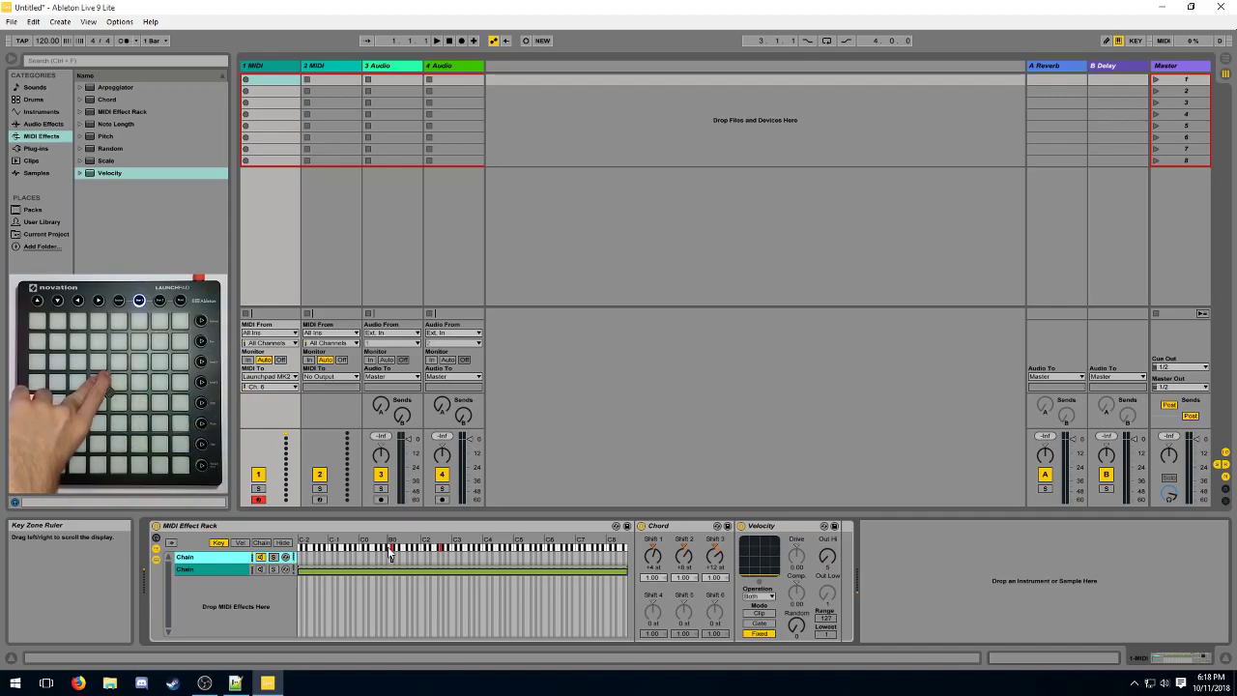
drag(392, 556, 442, 557)
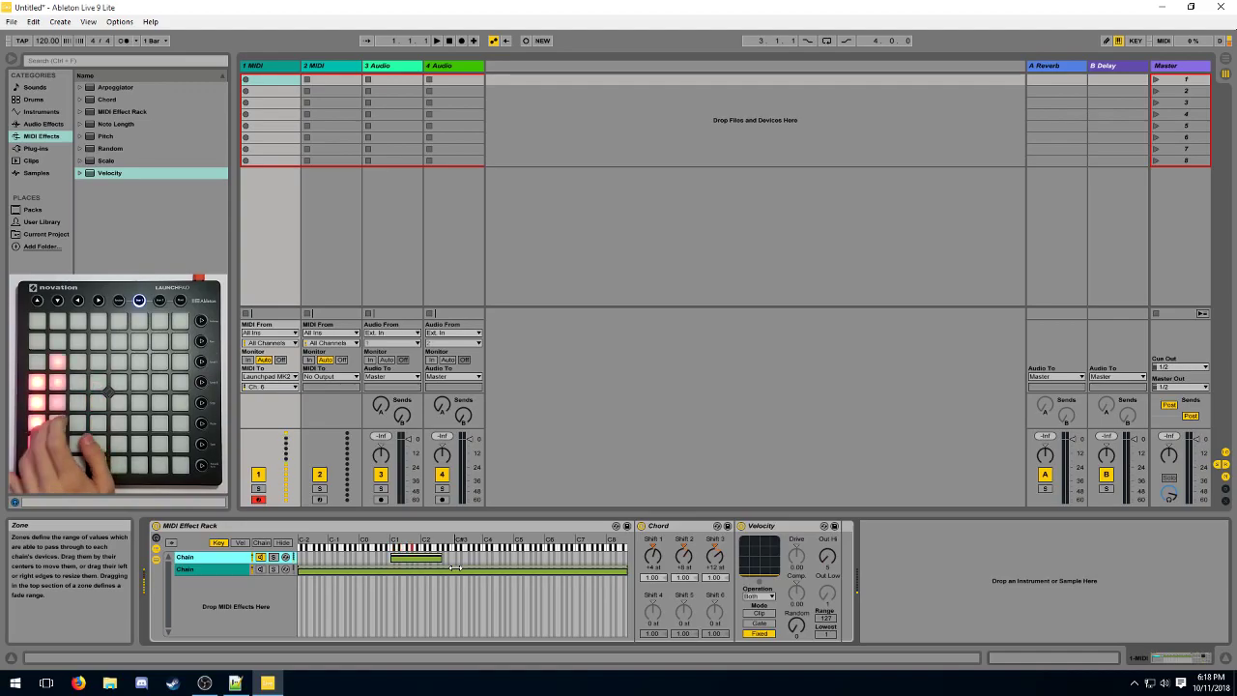
click(392, 573)
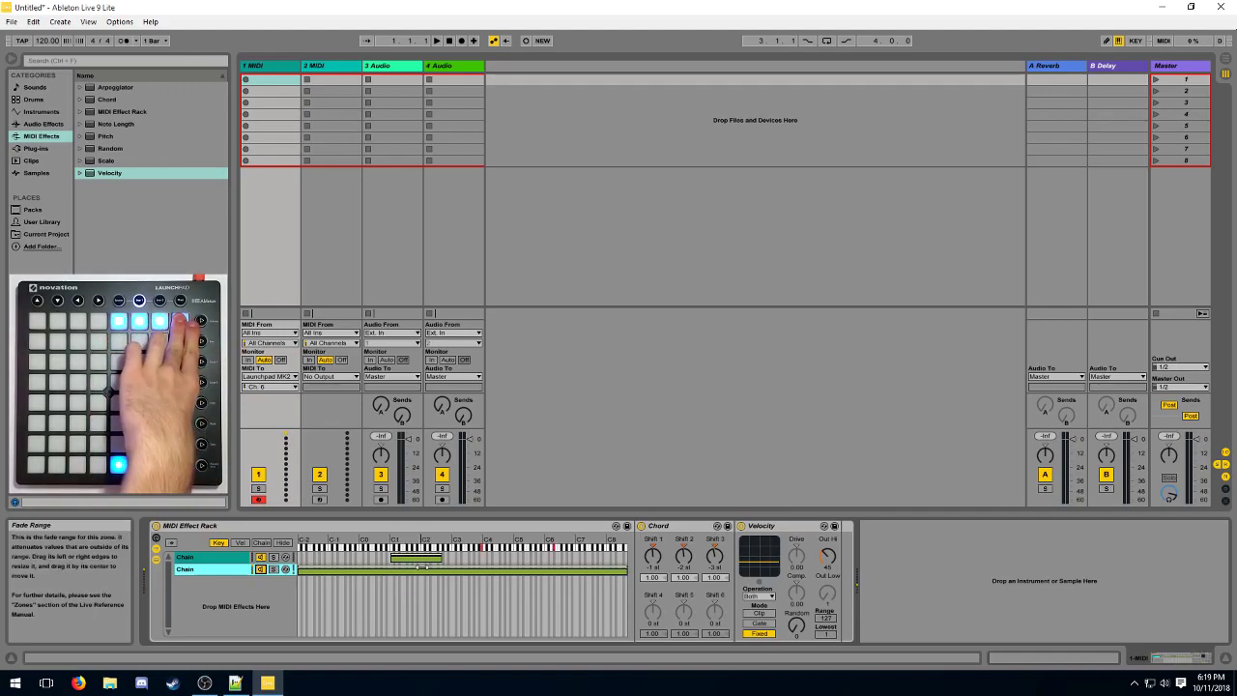
drag(422, 567, 493, 573)
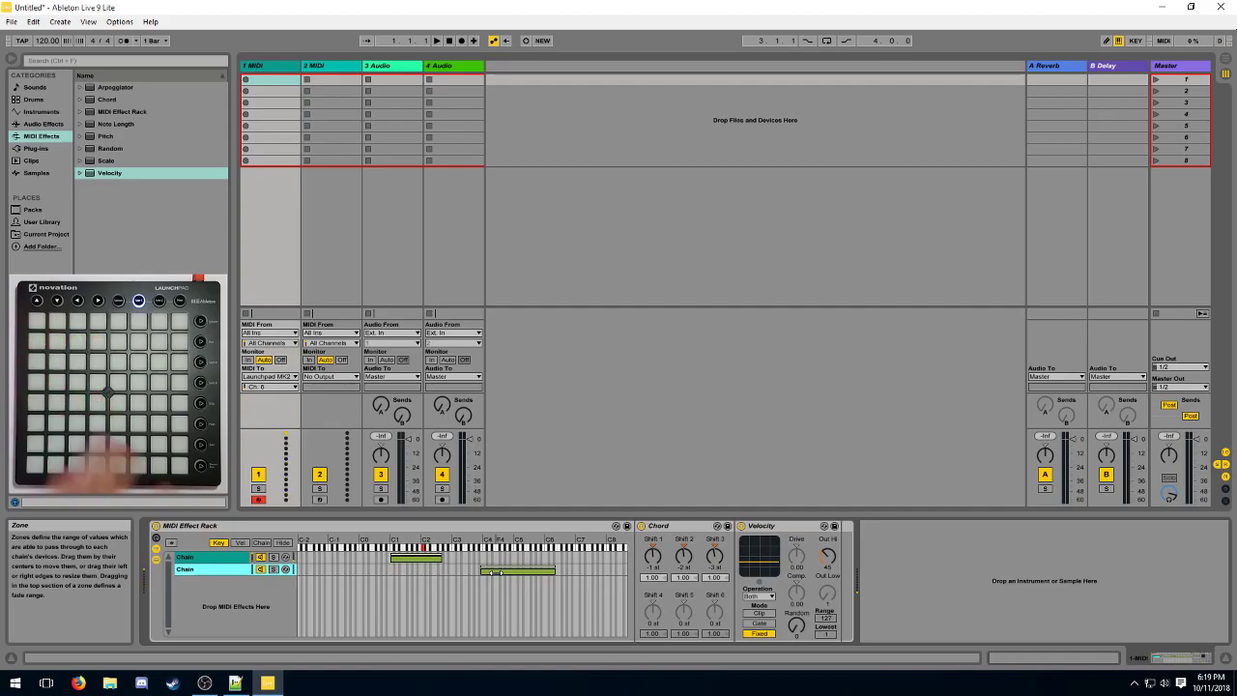
Create a third chain, cut its key zone to a single key near C3, and add a Chord device
right_click(220, 578)
click(250, 647)
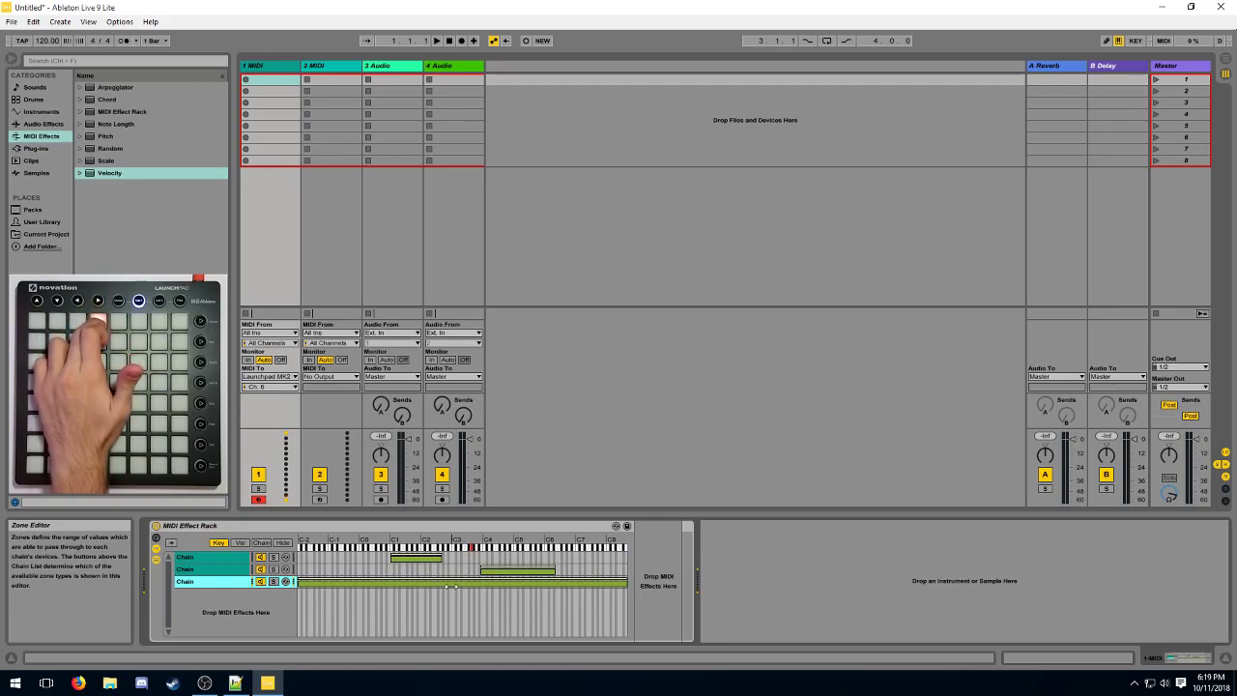
click(449, 585)
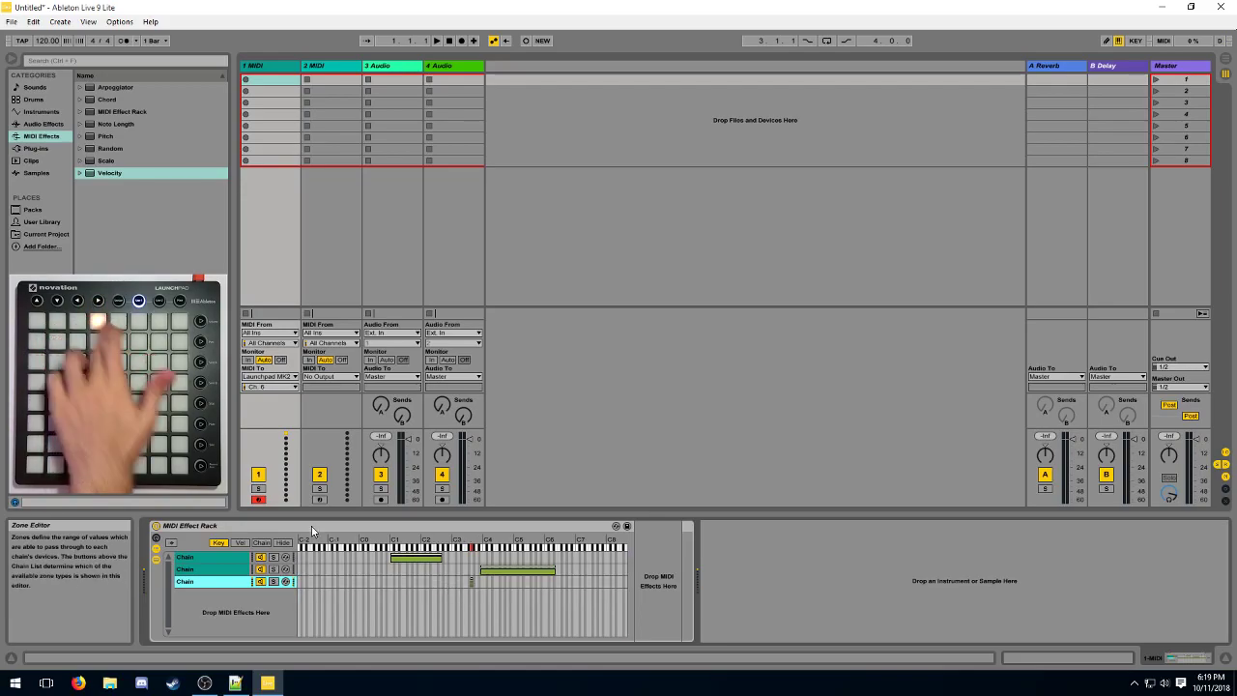
drag(106, 100, 651, 555)
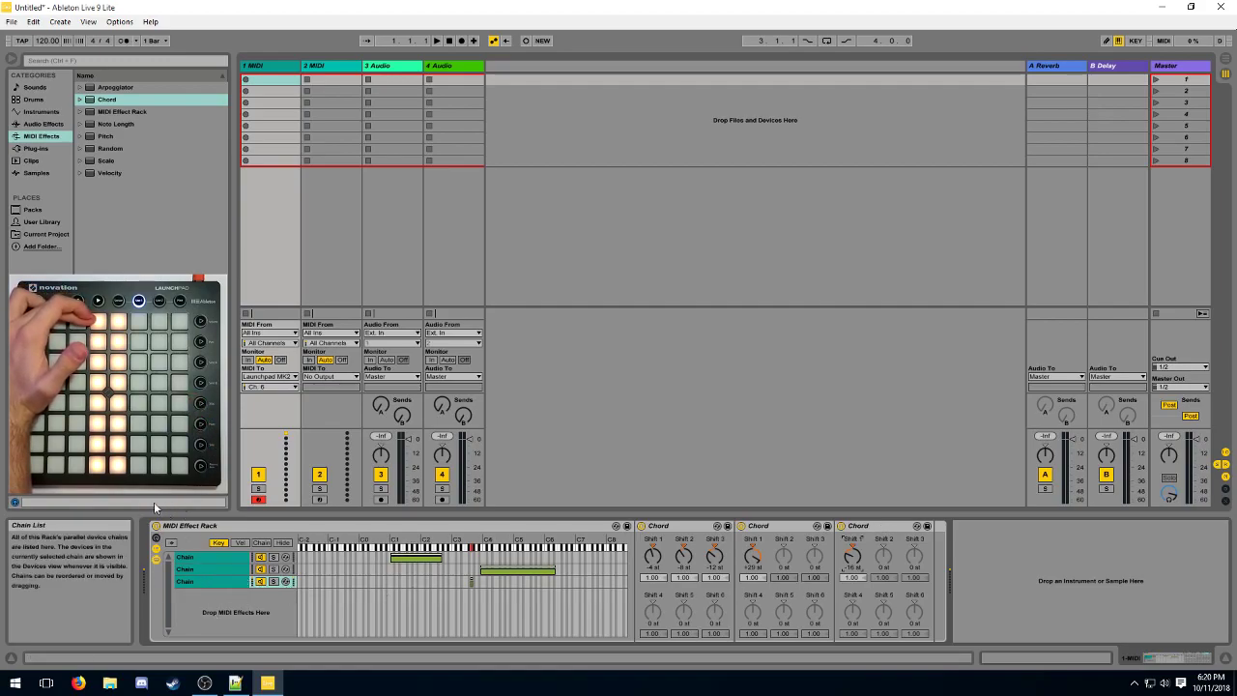
Group the three Chords into a nested rack, add a chain, and place a Velocity device after them
click(827, 527)
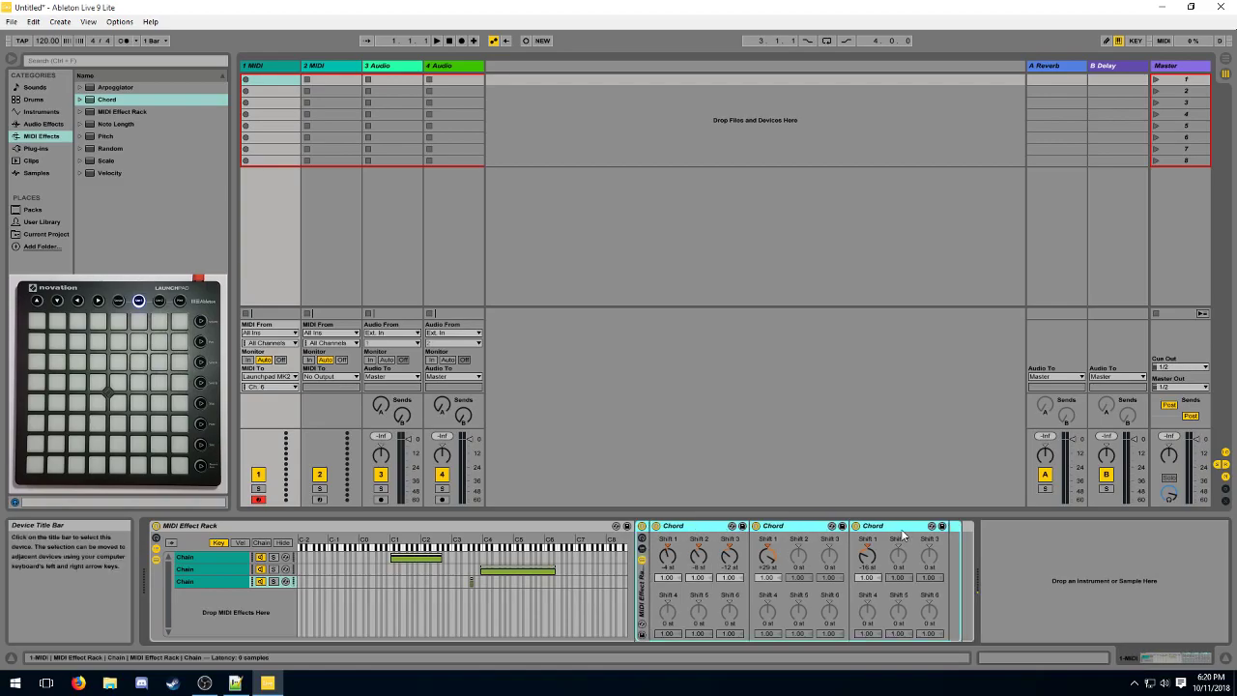
key(ctrl+g)
click(692, 573)
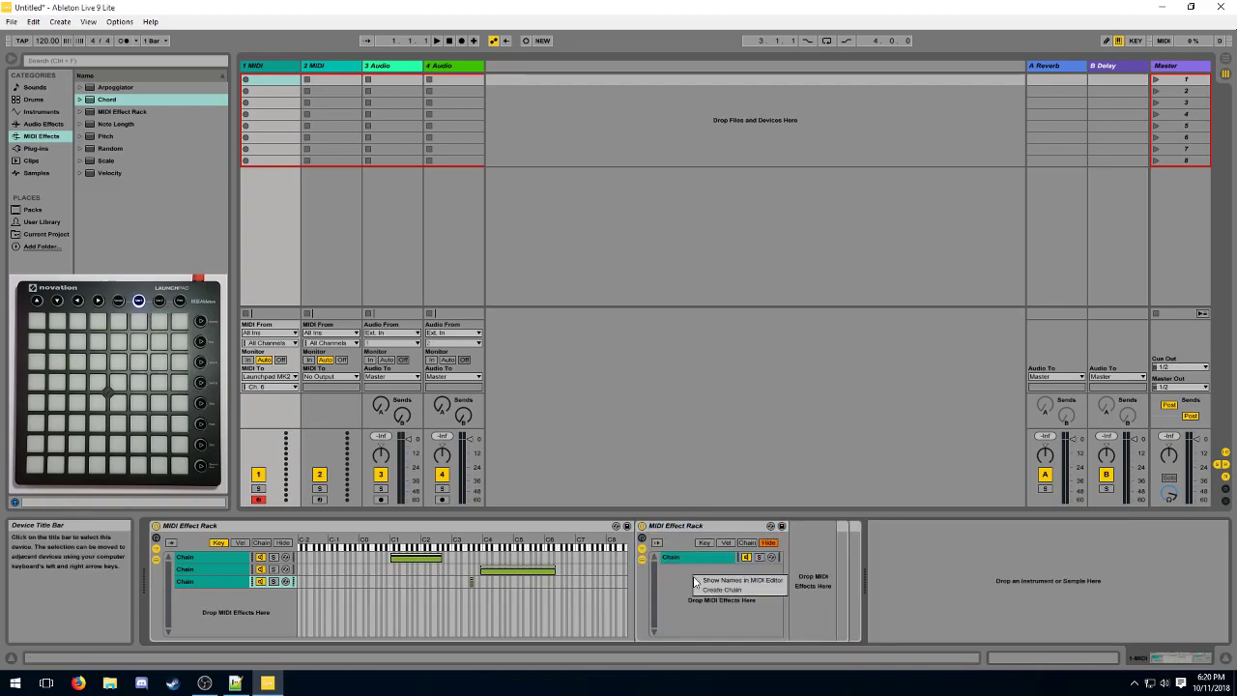
click(724, 571)
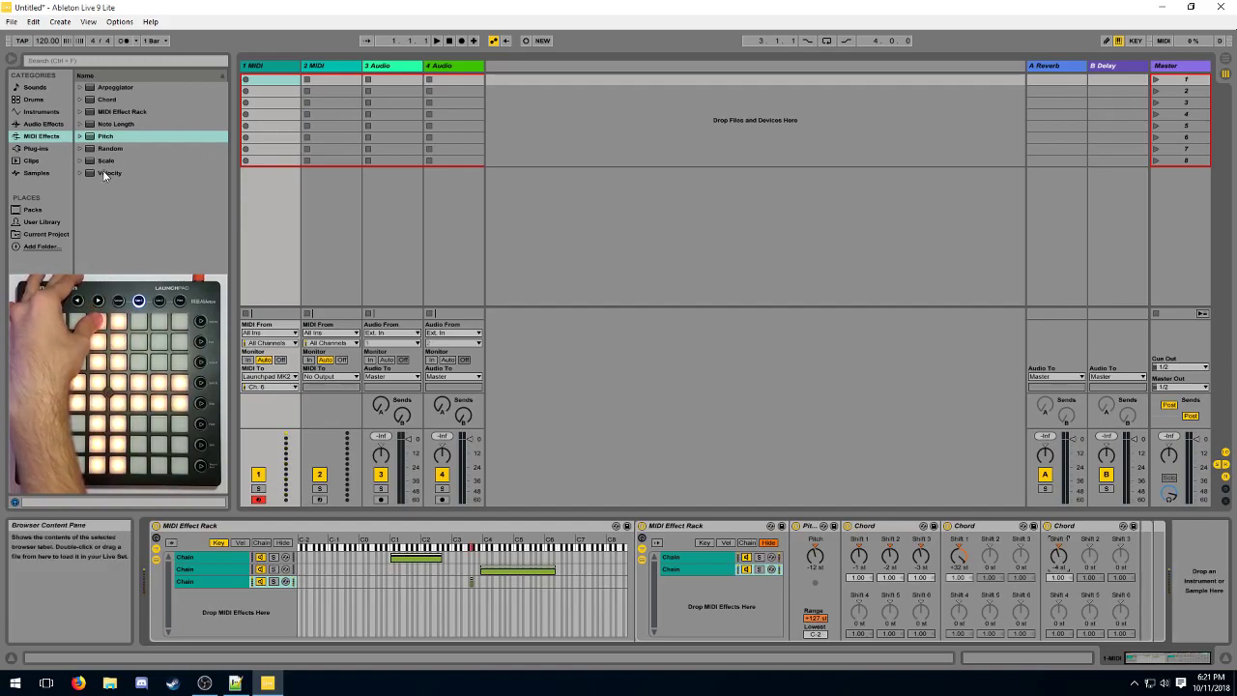
drag(109, 173, 1053, 542)
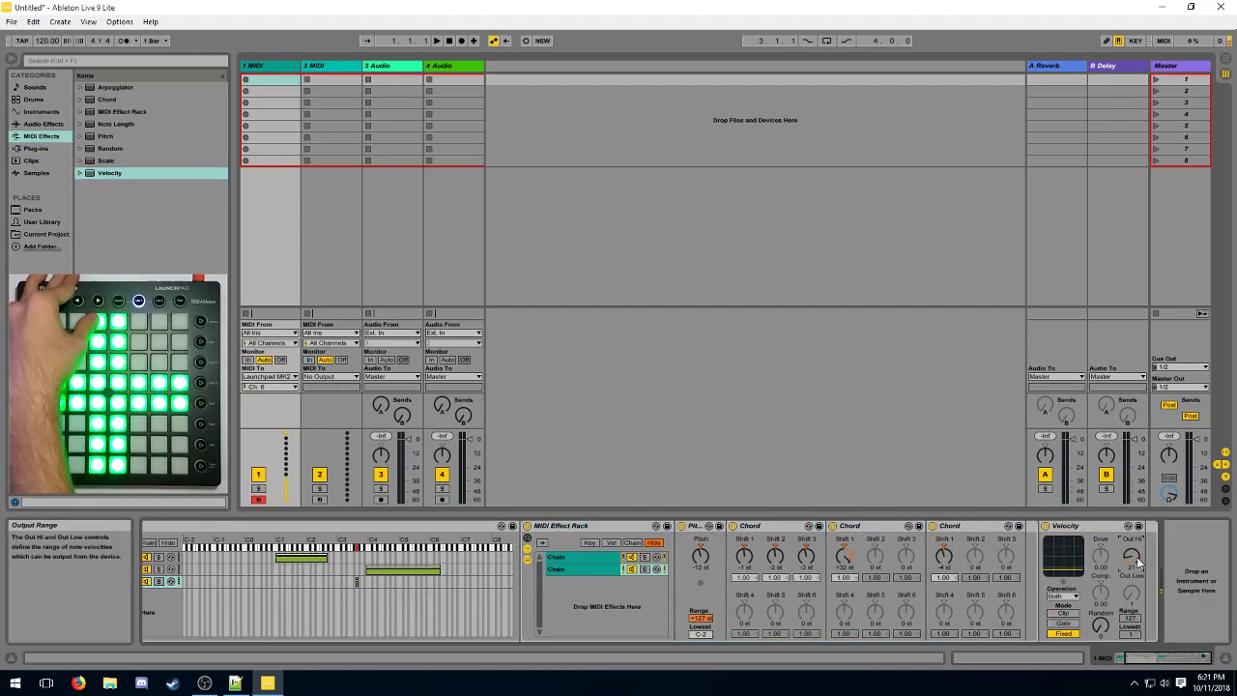
click(1177, 661)
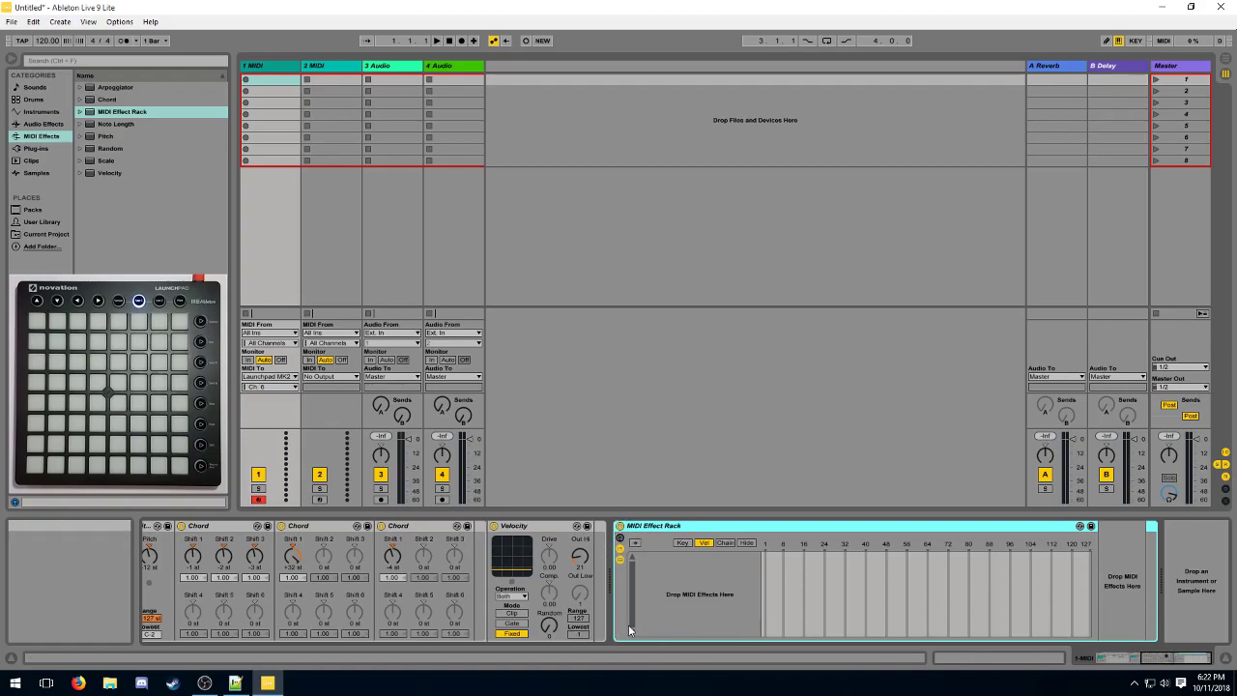
Create a chain in the nested rack and drag its velocity zone edges inward around 46
right_click(649, 570)
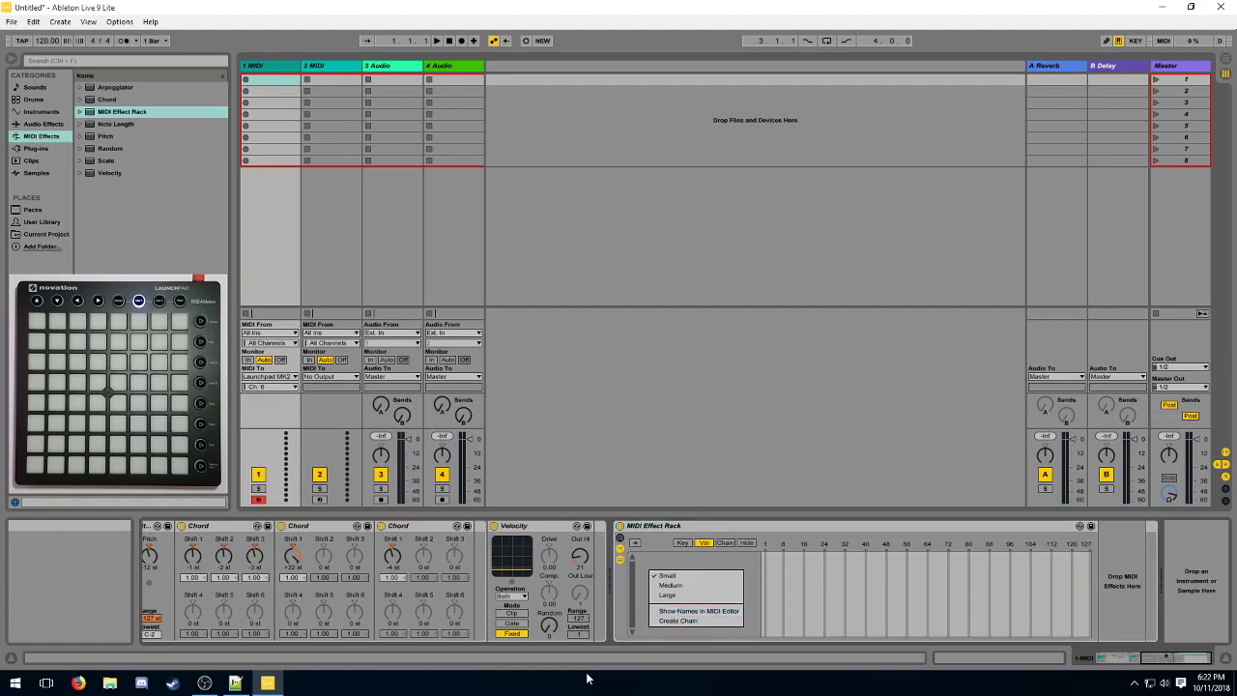
click(685, 620)
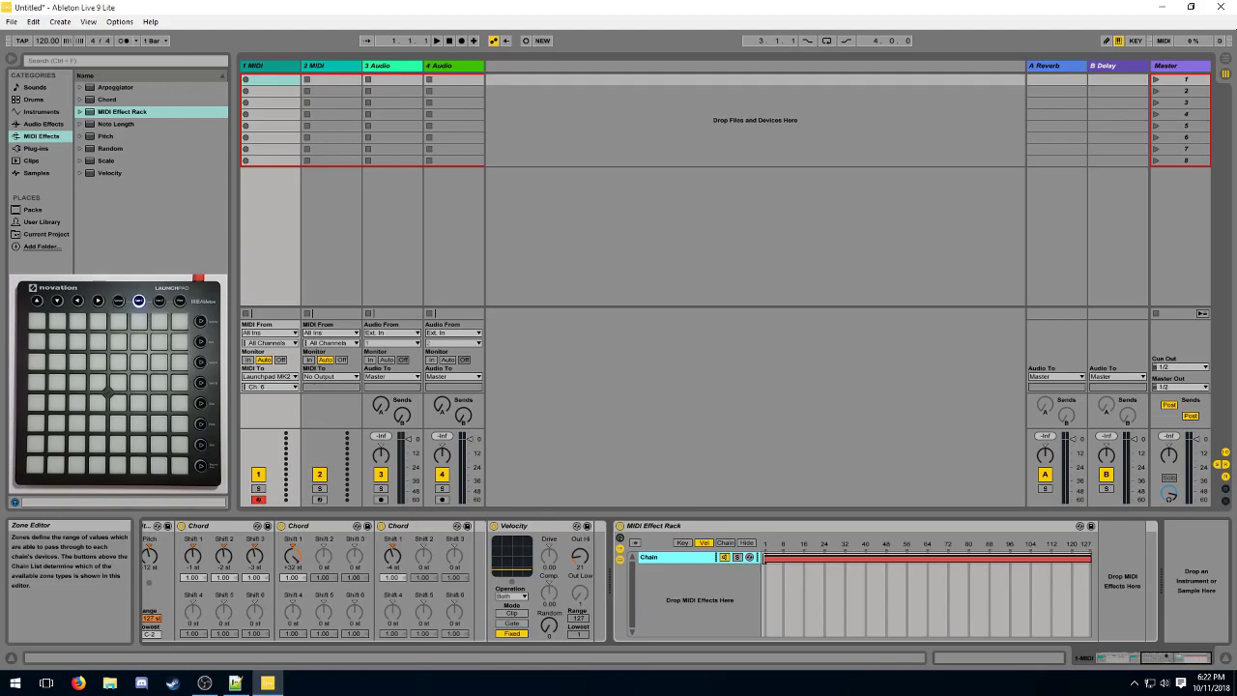
drag(764, 558, 818, 557)
drag(1090, 557, 879, 558)
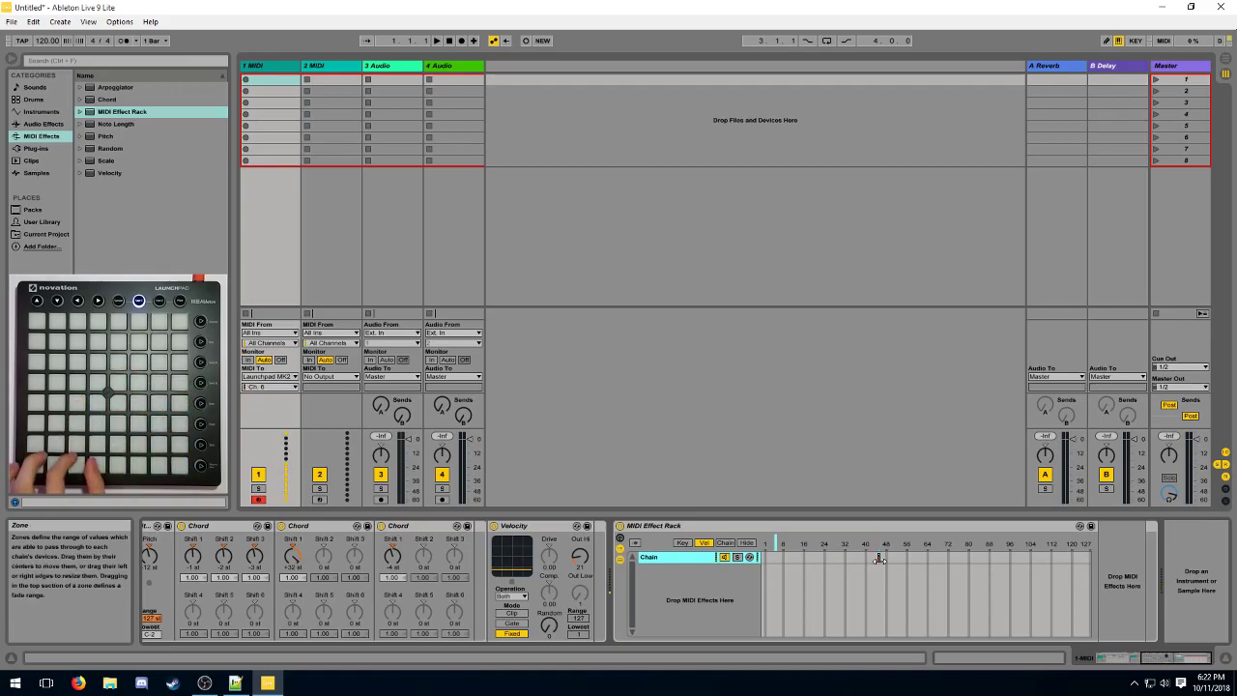
scroll(831, 580, left, 2)
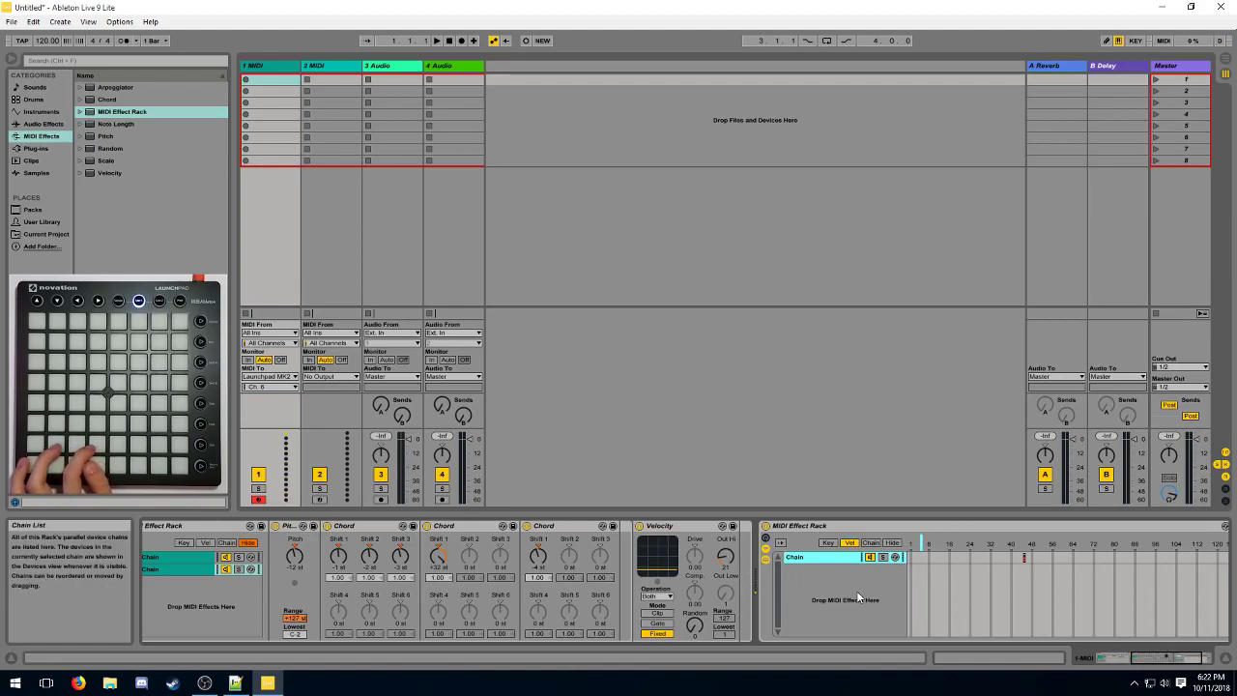
scroll(1150, 637, right, 2)
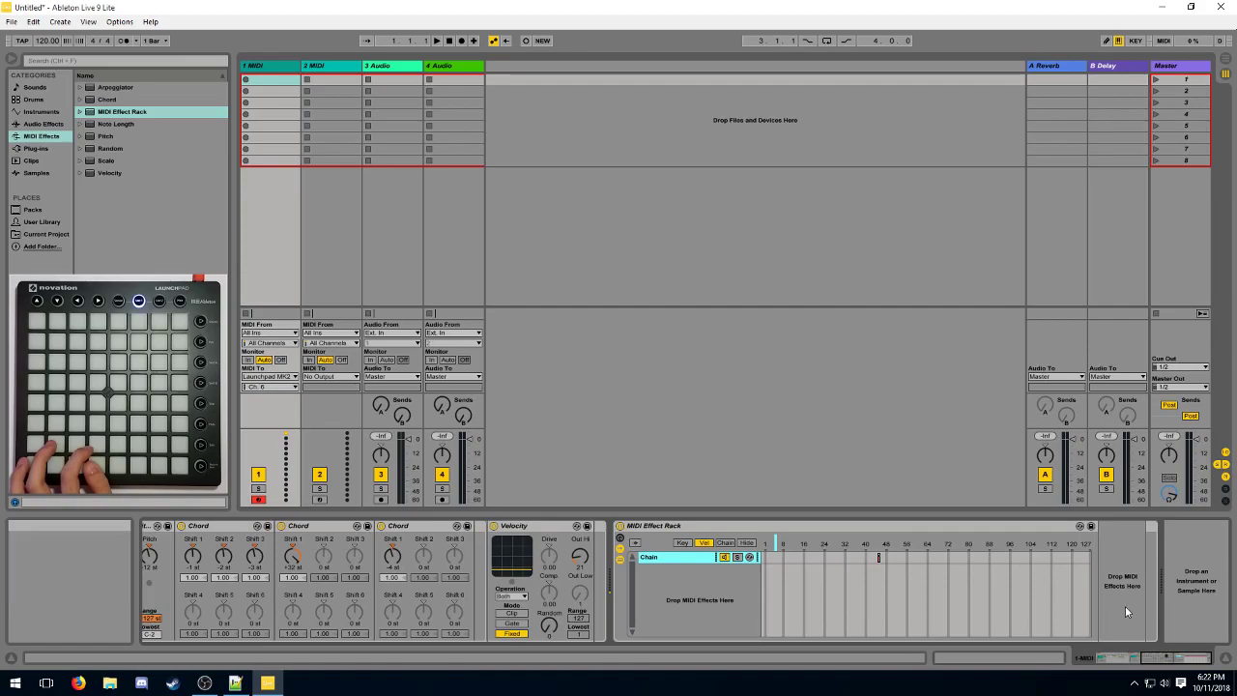
Create a second chain zoned to velocities 1–46 and give it a Note Length device
right_click(703, 575)
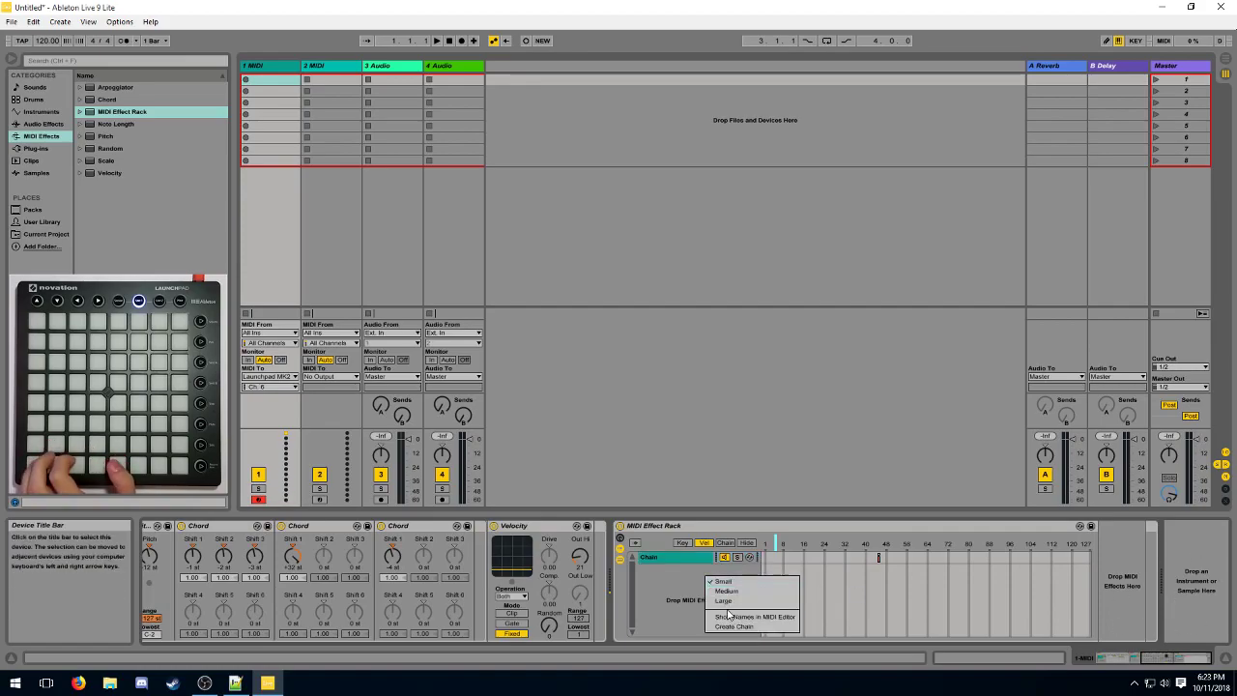
click(736, 623)
drag(1090, 571, 874, 578)
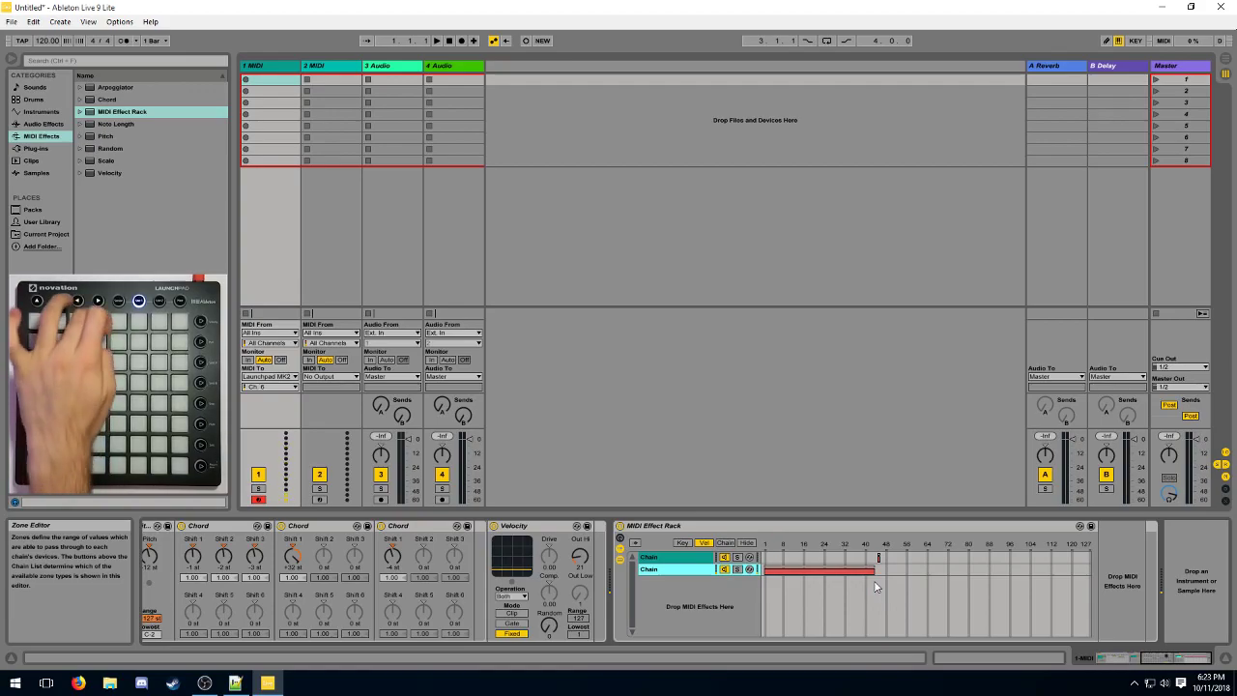
click(1117, 582)
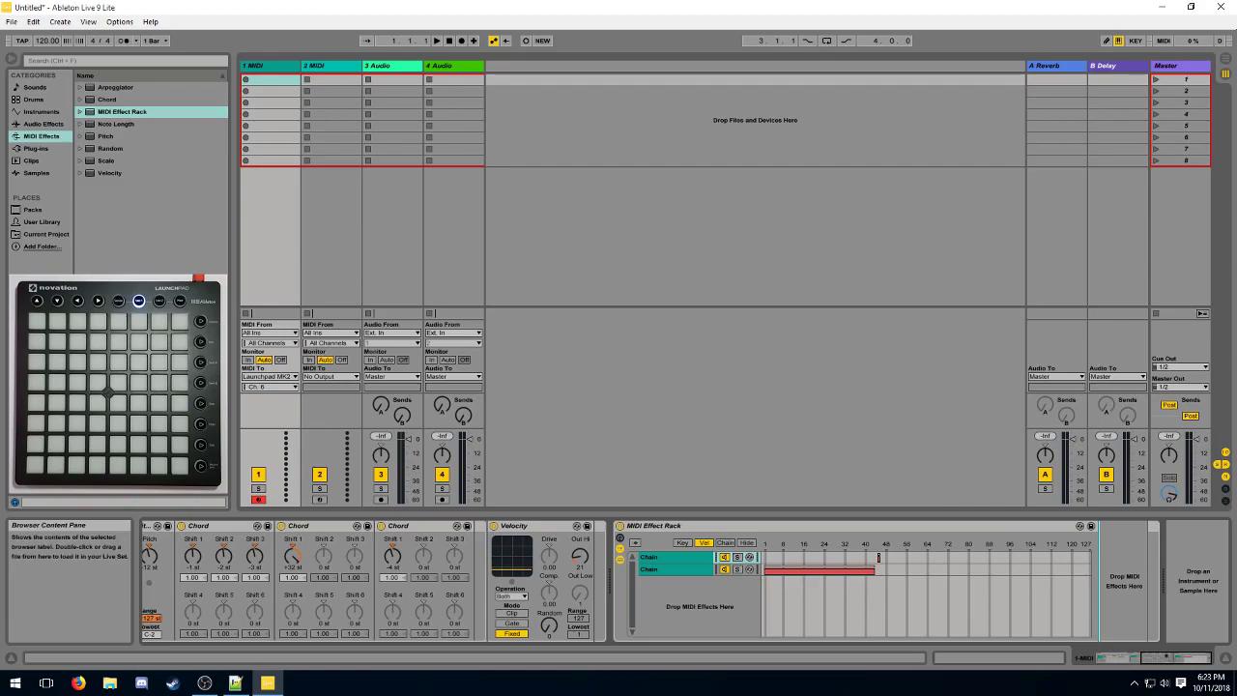
drag(109, 123, 1126, 588)
click(1121, 588)
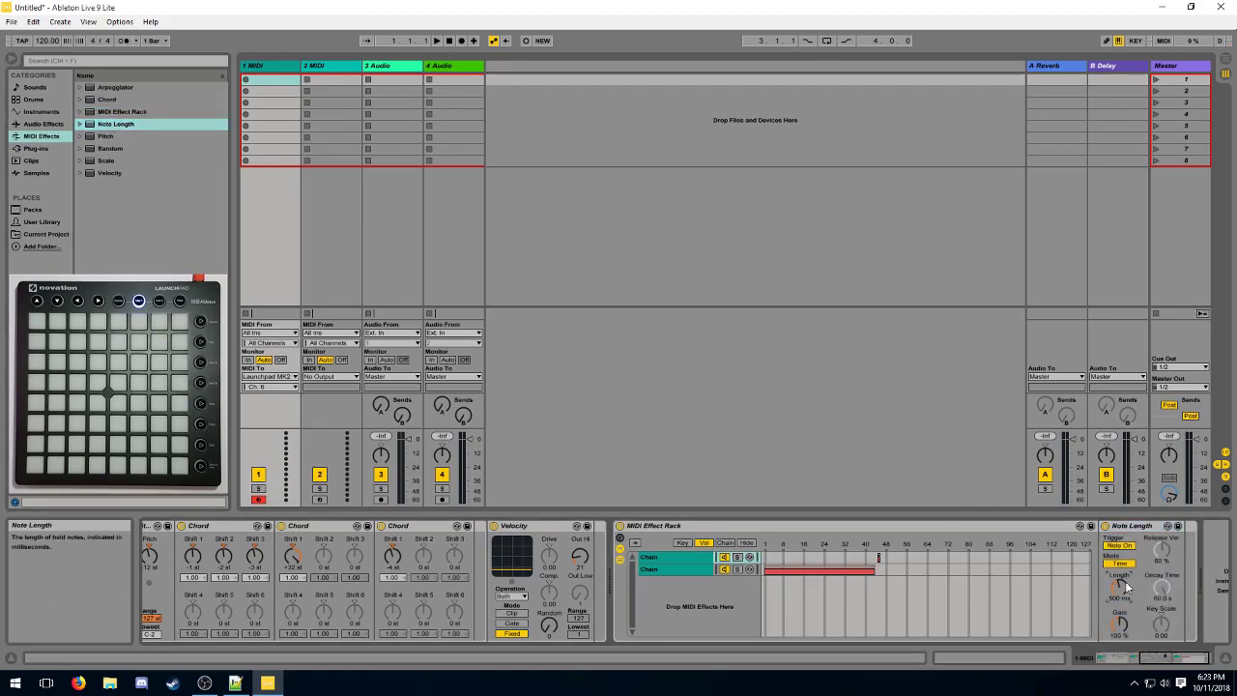